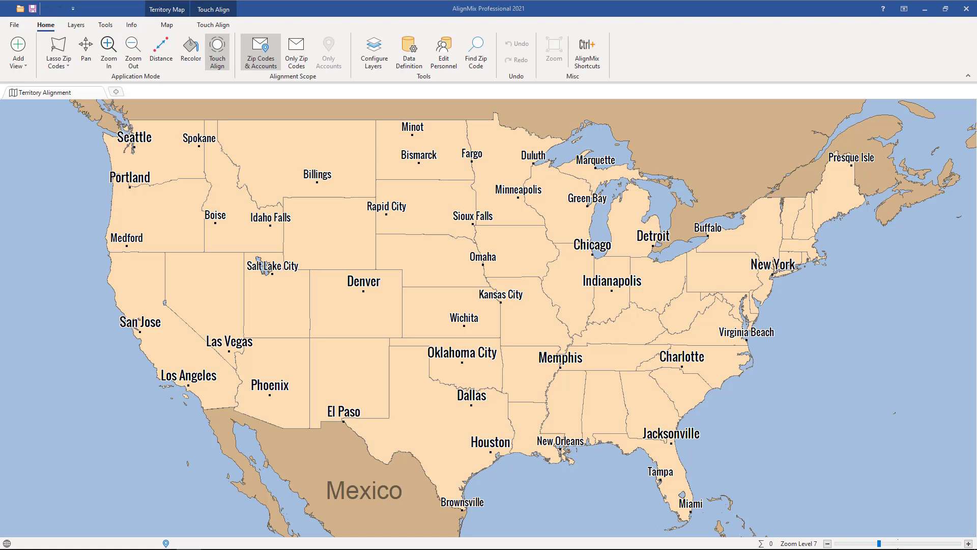
- Minimise AlignMix to reveal the Zip TerrDistReg sheet of the Excel workbook
{"action": "left_click", "coordinate": [925, 9]}
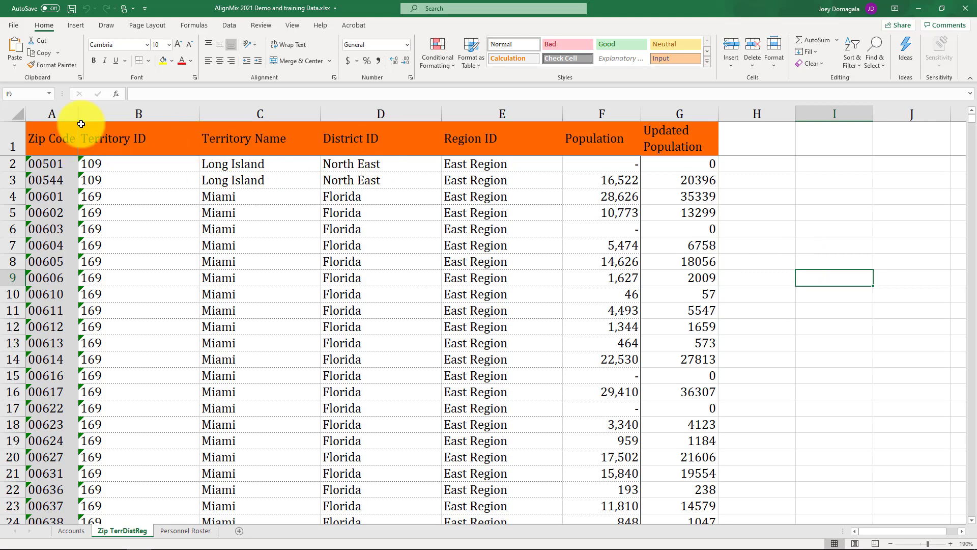
{"action": "left_click", "coordinate": [45, 110]}
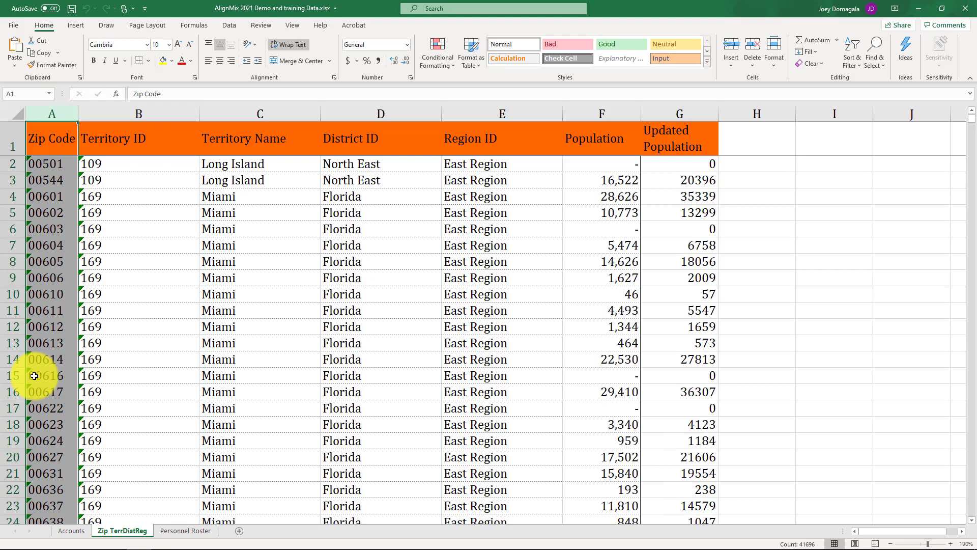
{"action": "left_click_drag", "start_coordinate": [131, 113], "coordinate": [233, 111]}
{"action": "left_click", "coordinate": [203, 196]}
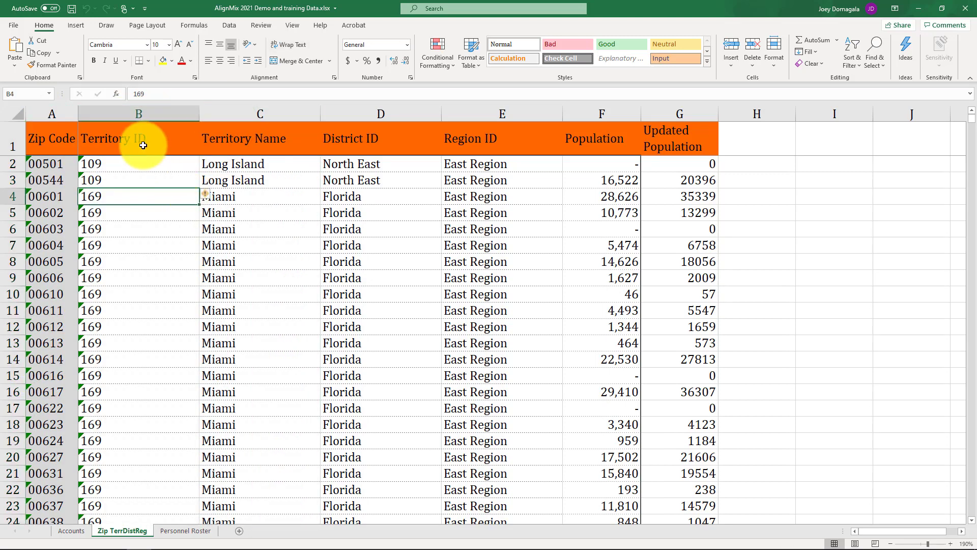
{"action": "left_click", "coordinate": [146, 143]}
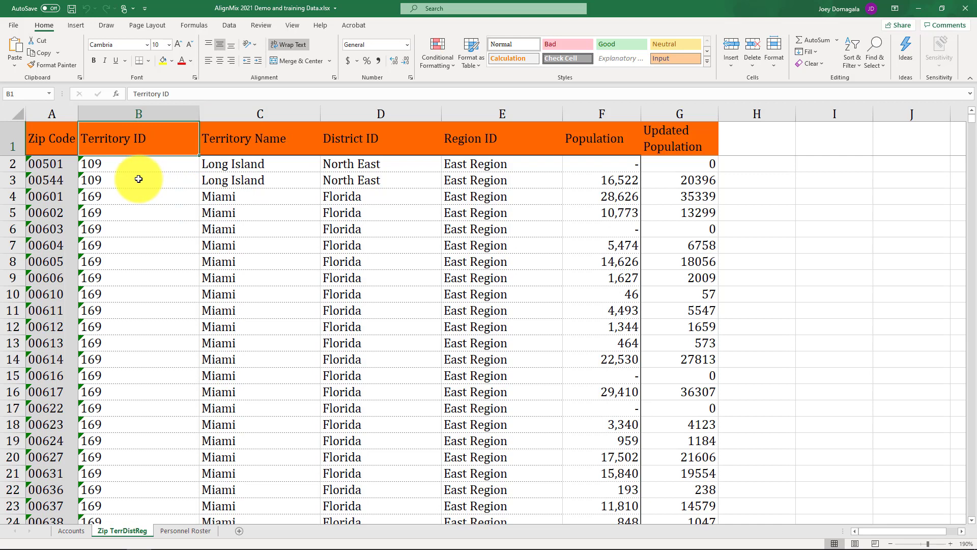
{"action": "left_click", "coordinate": [278, 142]}
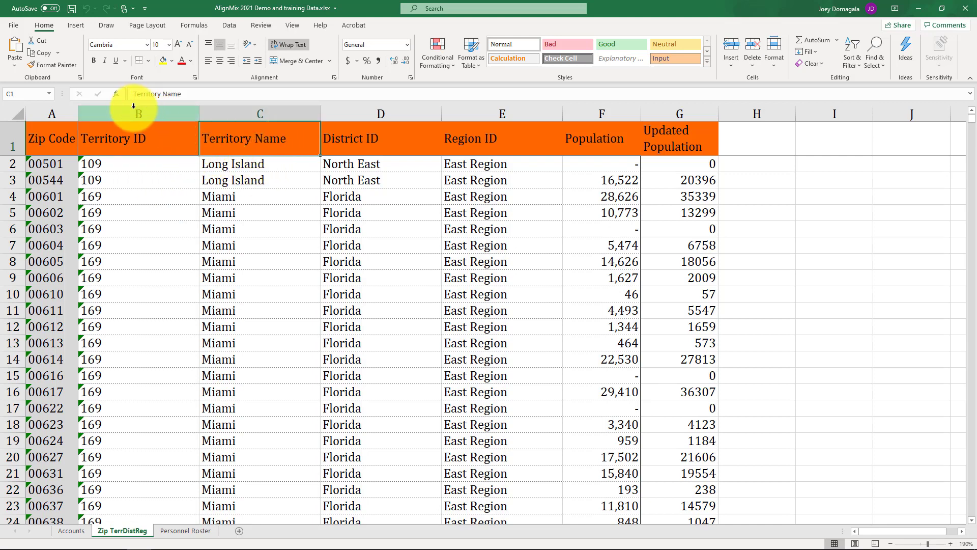
{"action": "left_click_drag", "start_coordinate": [175, 113], "coordinate": [204, 113]}
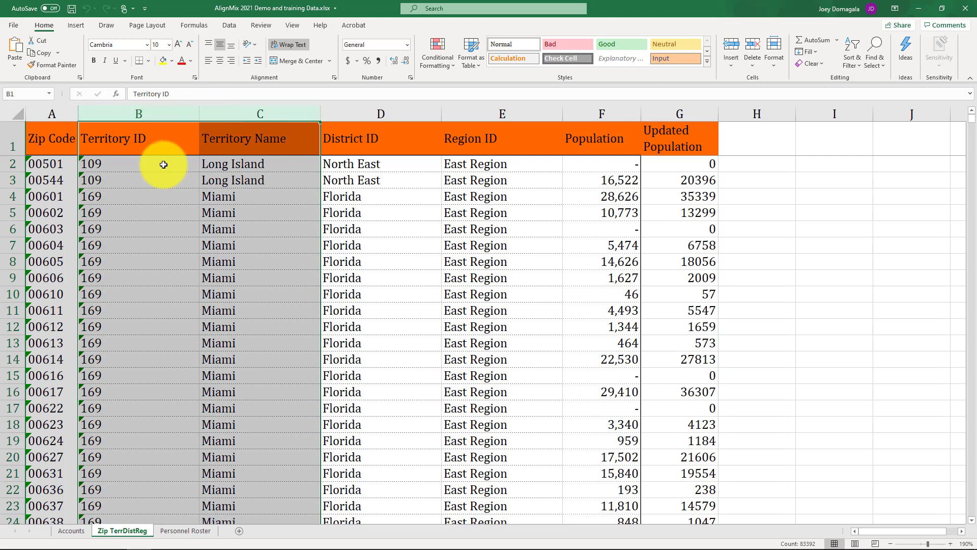
{"action": "left_click", "coordinate": [145, 113]}
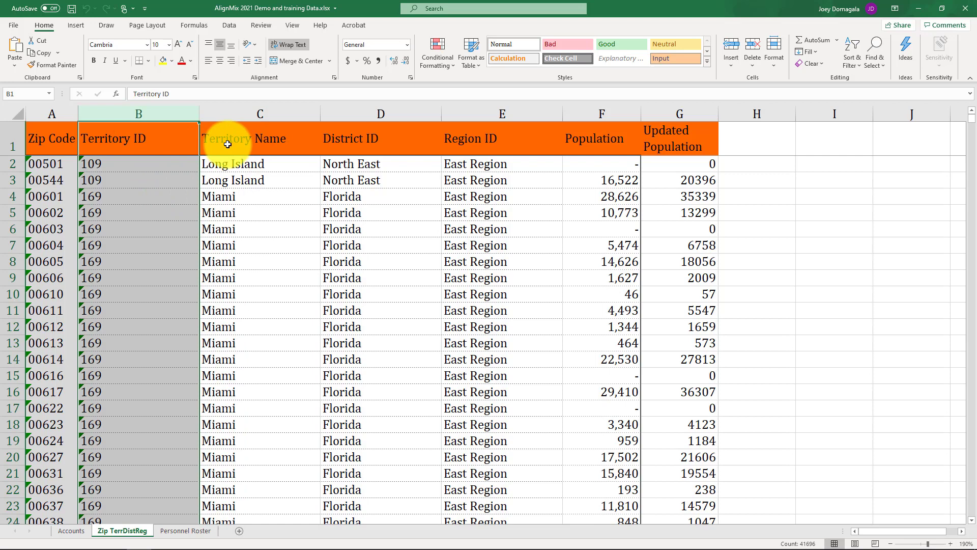
{"action": "left_click_drag", "start_coordinate": [227, 113], "coordinate": [162, 109]}
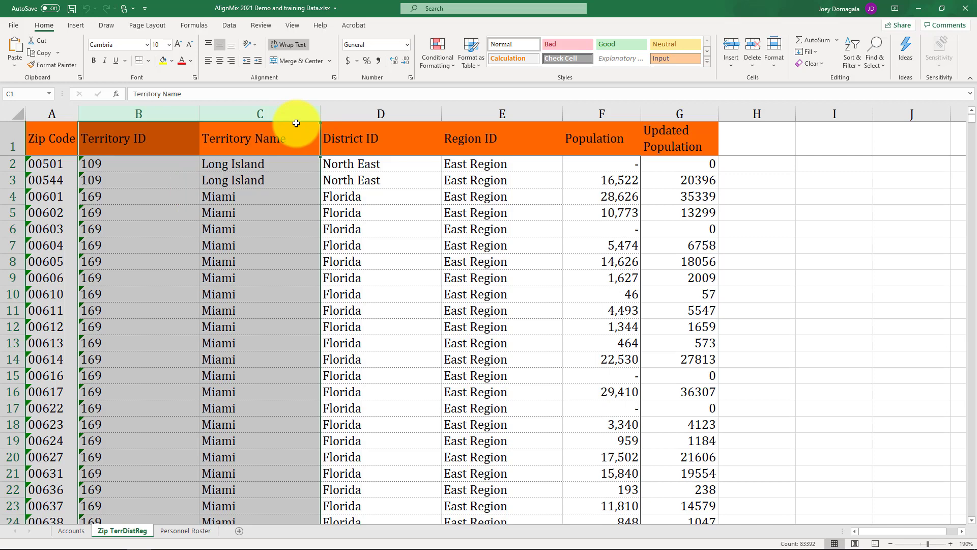
{"action": "left_click_drag", "start_coordinate": [285, 114], "coordinate": [458, 111]}
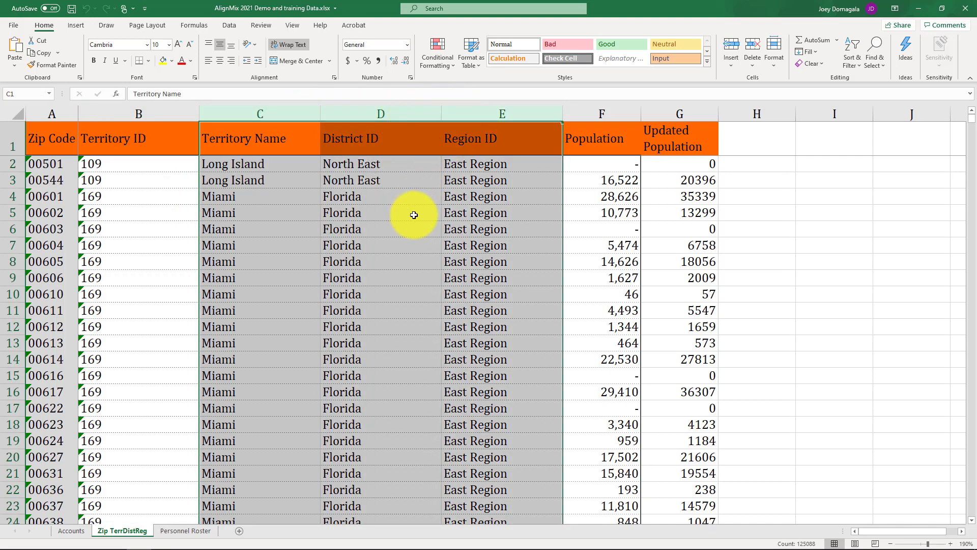
{"action": "left_click", "coordinate": [379, 209]}
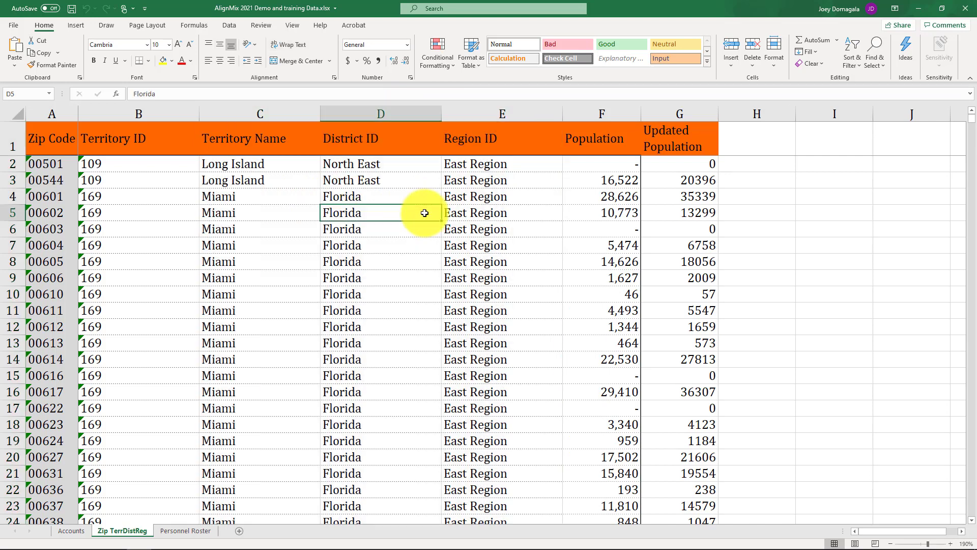
{"action": "left_click", "coordinate": [594, 114]}
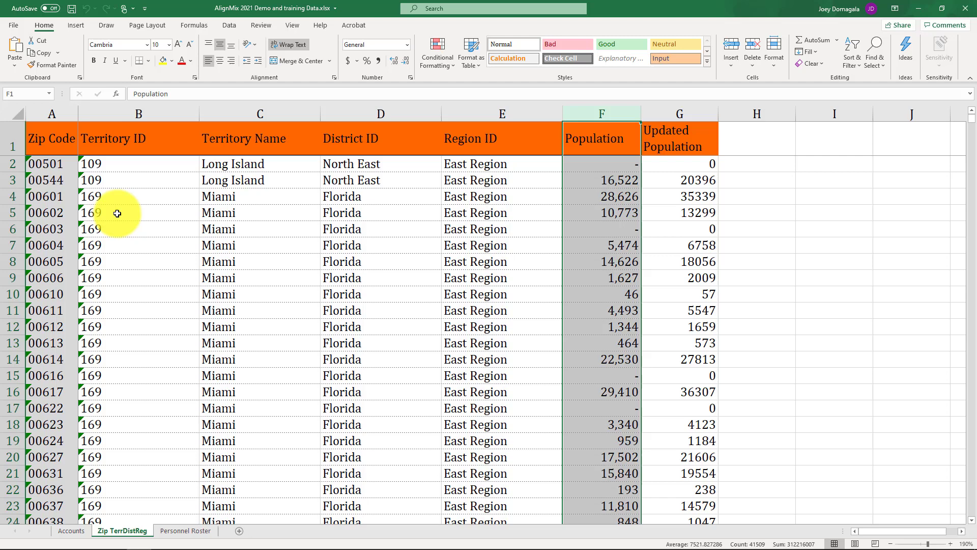
{"action": "left_click", "coordinate": [6, 135]}
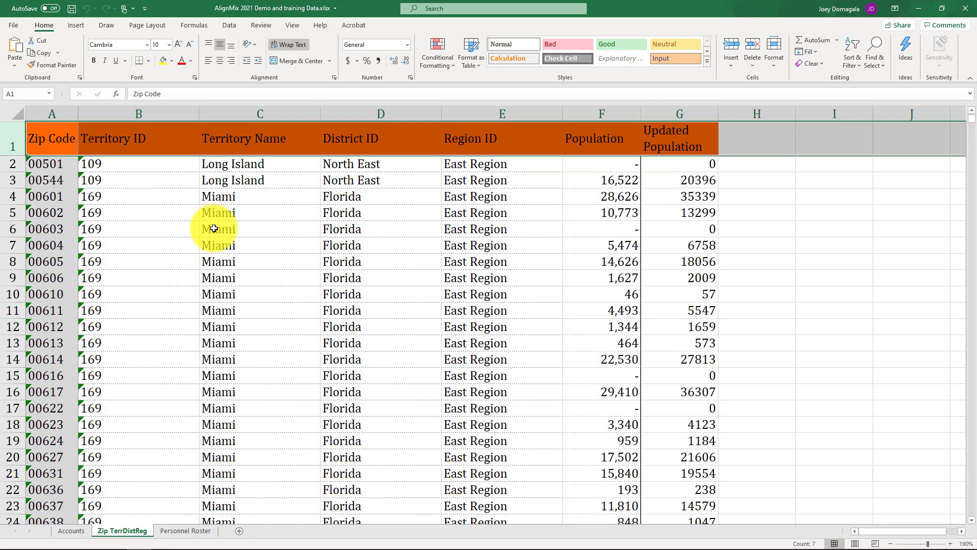
{"action": "left_click", "coordinate": [185, 212]}
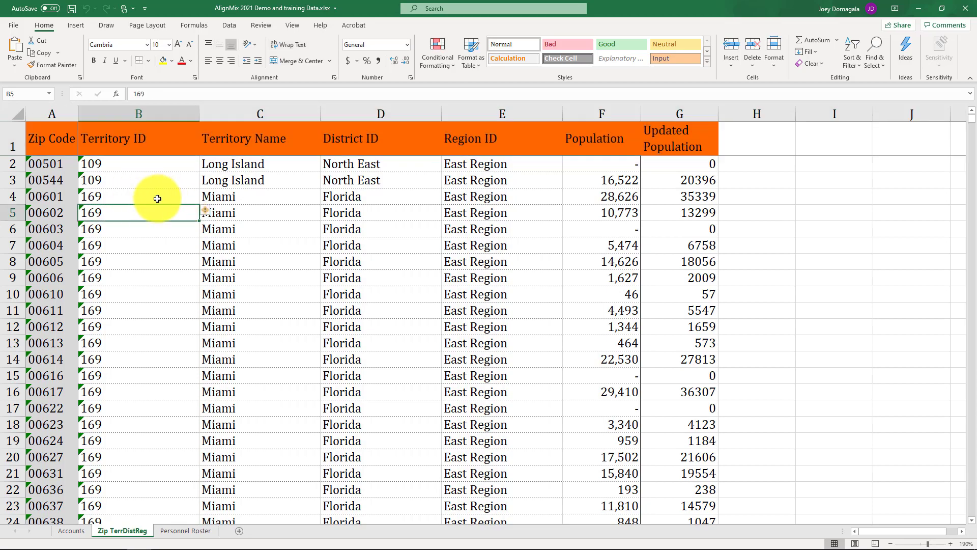
- Switch from Excel back to the AlignMix Territory Alignment map window
{"action": "key", "text": "alt+Tab"}
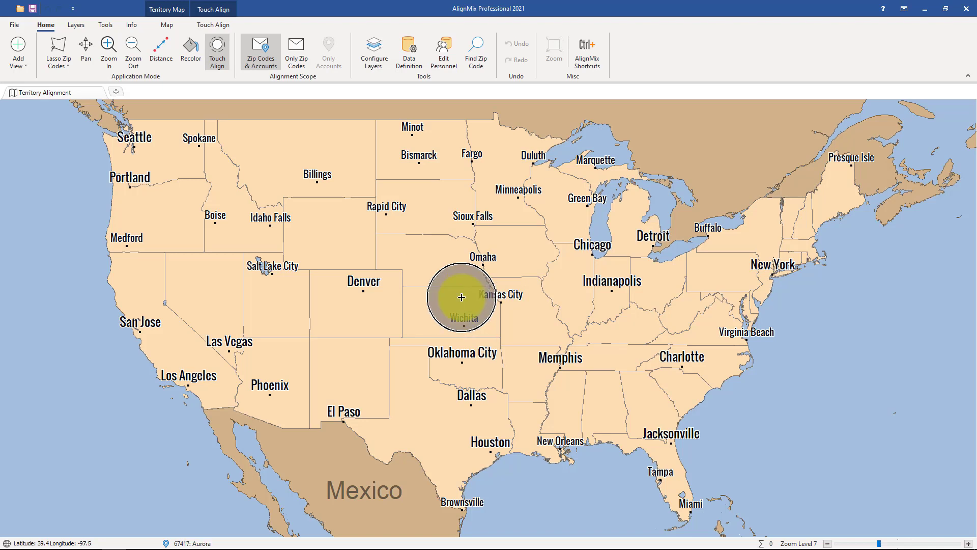
- Start importing 'AlignMix 2021 Demo and training Data.xlsx' through File > Import > Import Your Data
{"action": "left_click", "coordinate": [12, 28]}
{"action": "mouse_move", "coordinate": [71, 152]}
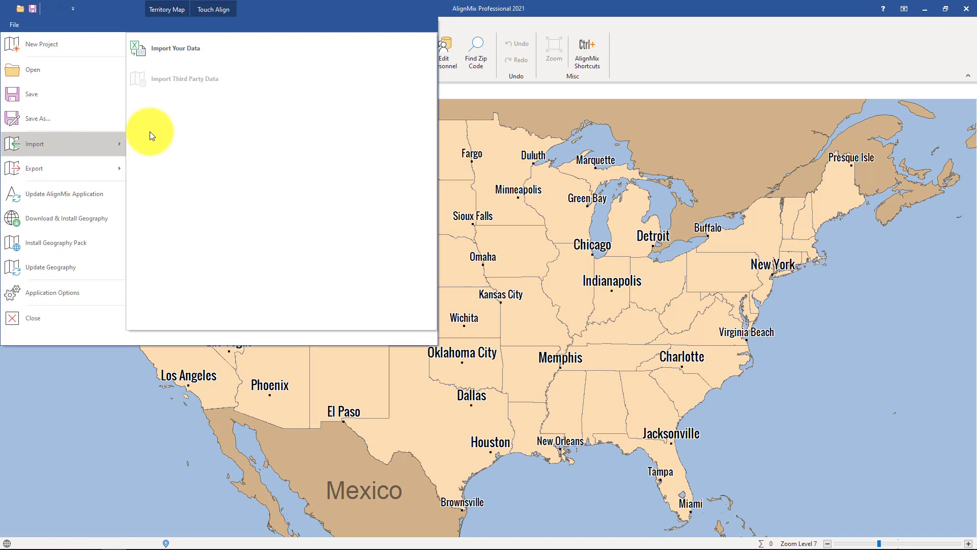
{"action": "left_click", "coordinate": [179, 56]}
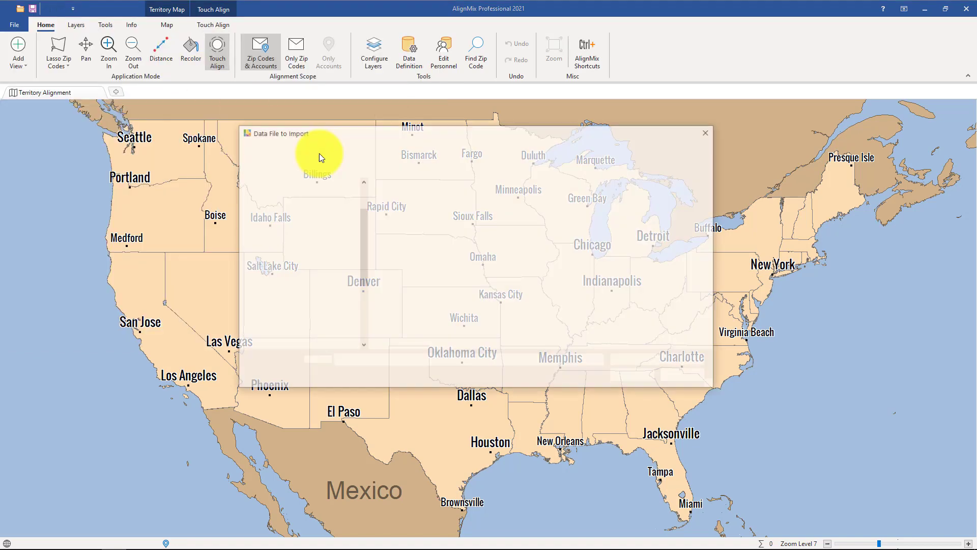
{"action": "left_click", "coordinate": [423, 286]}
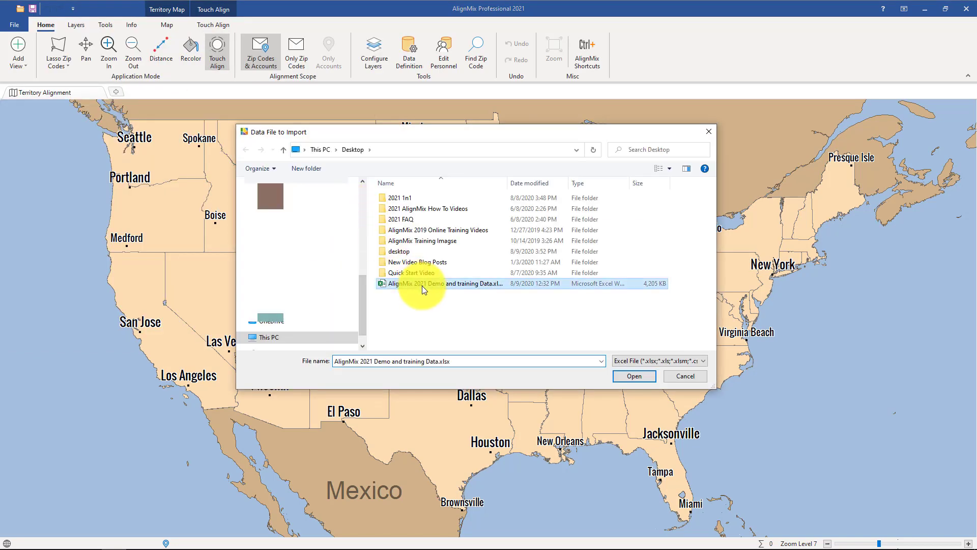
{"action": "left_click", "coordinate": [643, 377]}
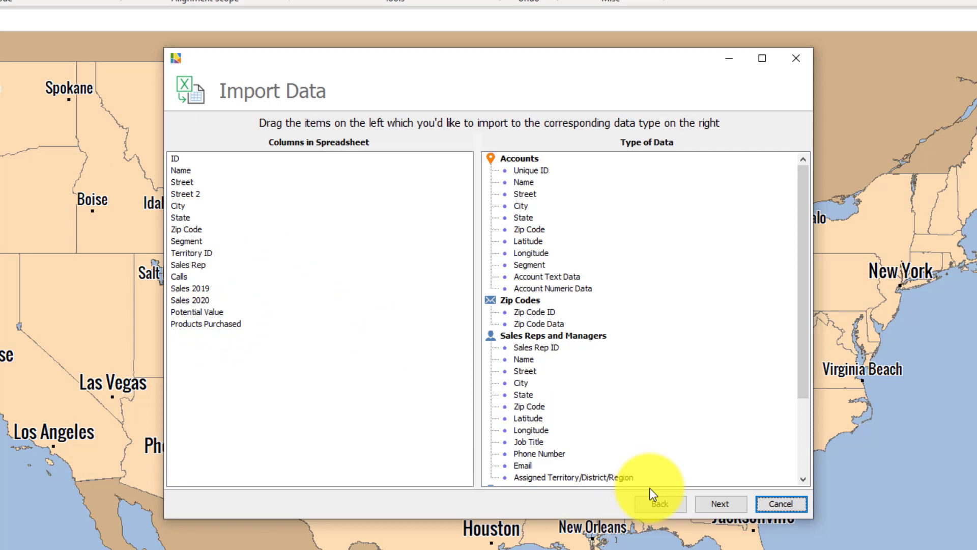
- Choose the Zip TerrDistReg sheet with the Zip Code row as the header row
{"action": "left_click", "coordinate": [665, 505]}
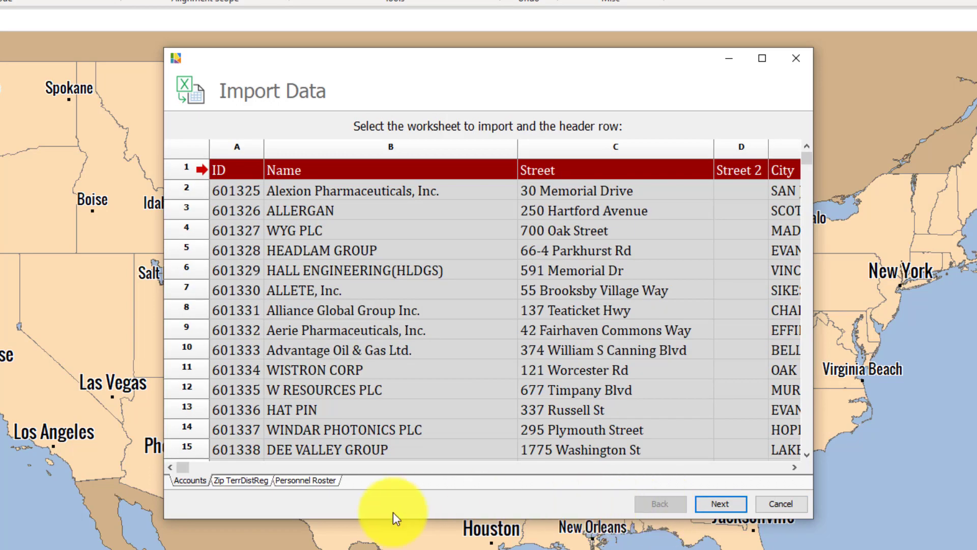
{"action": "left_click", "coordinate": [238, 481]}
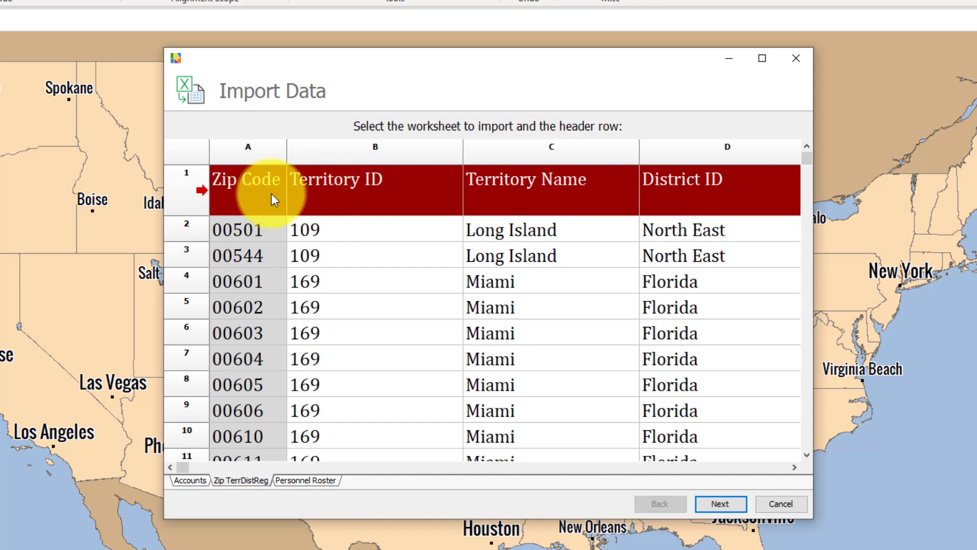
{"action": "left_click", "coordinate": [189, 232]}
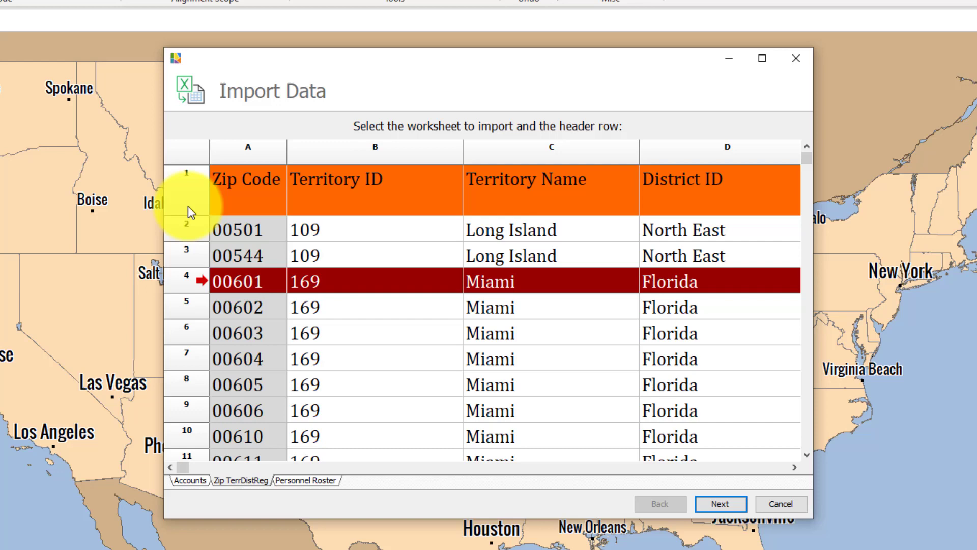
{"action": "left_click", "coordinate": [197, 191]}
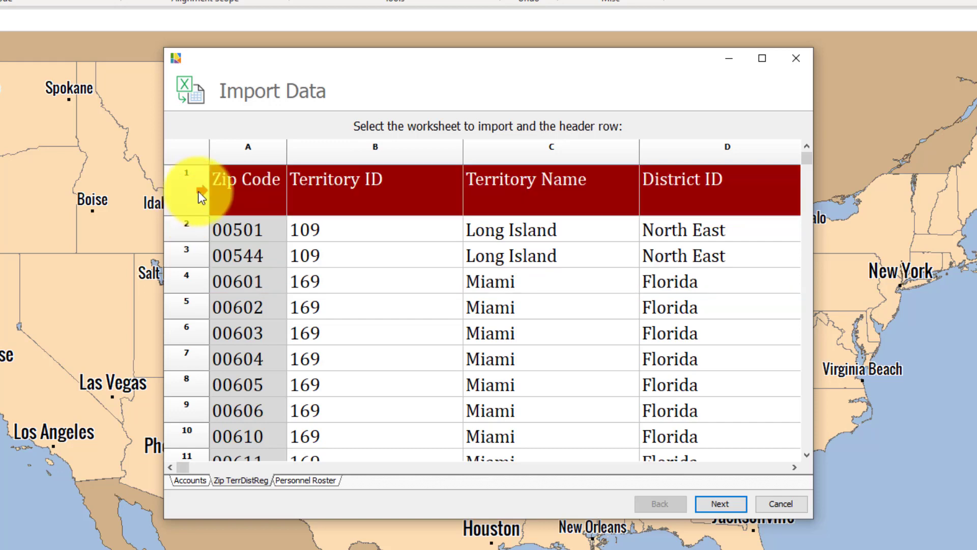
{"action": "left_click", "coordinate": [721, 503]}
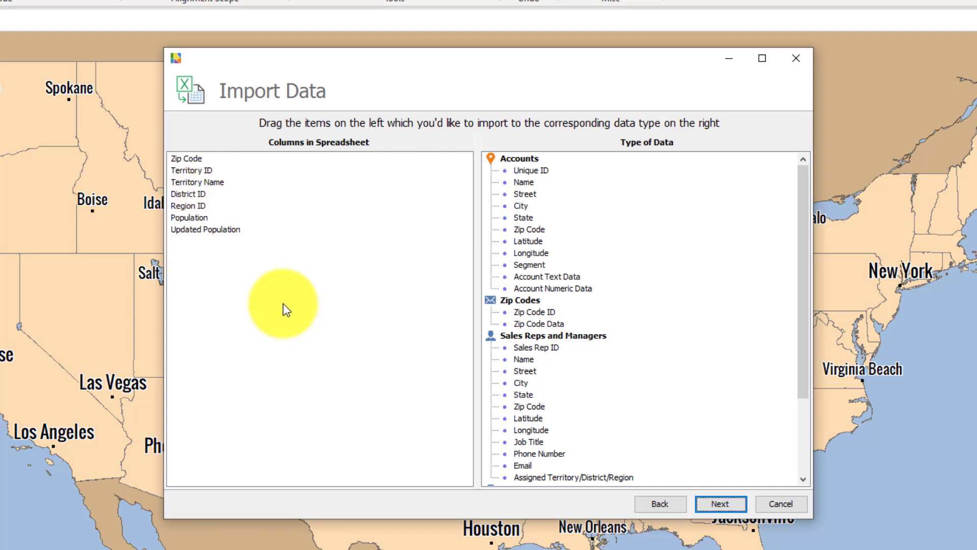
- Assign the spreadsheet's Zip Code column to Zip Codes > Zip Code ID
{"action": "left_click", "coordinate": [188, 161]}
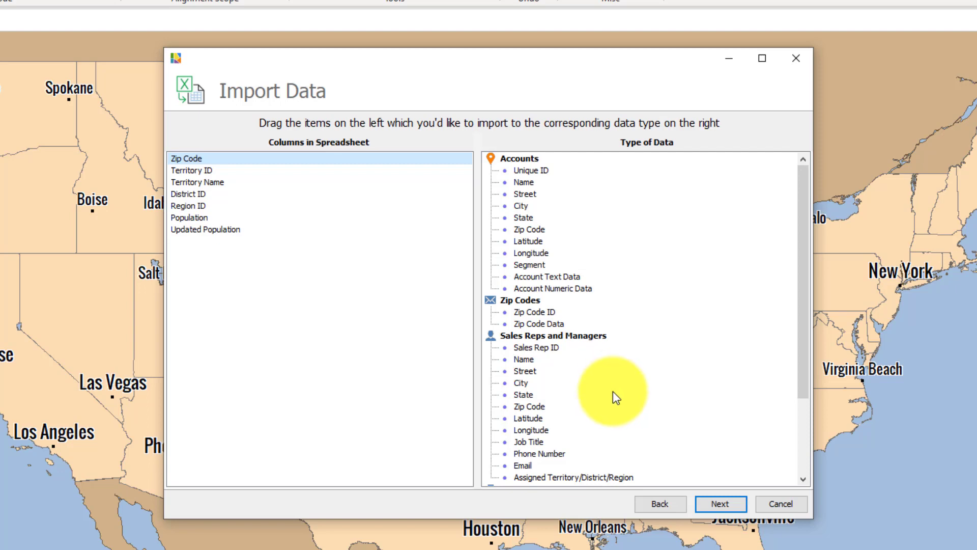
{"action": "scroll", "coordinate": [613, 397], "scroll_direction": "down", "scroll_amount": 1}
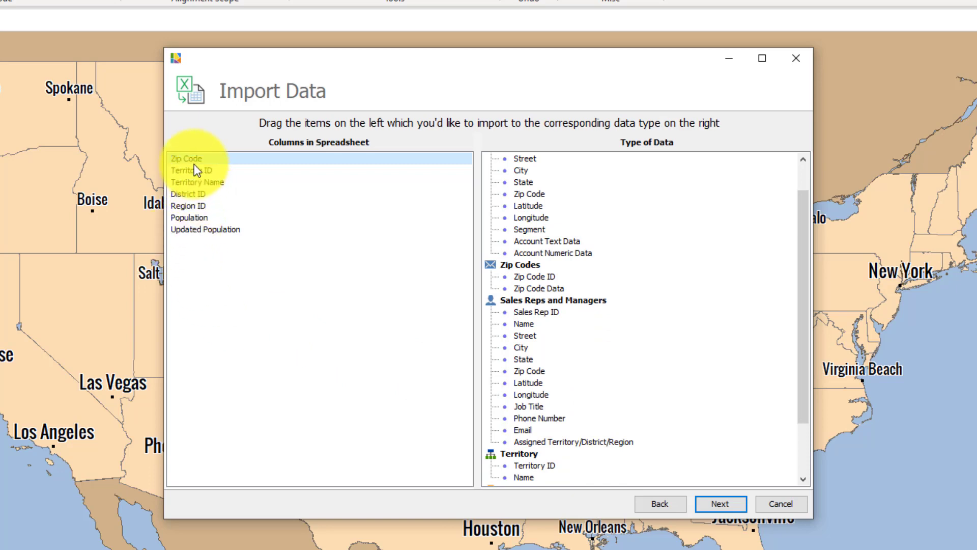
{"action": "left_click_drag", "start_coordinate": [188, 158], "coordinate": [532, 277]}
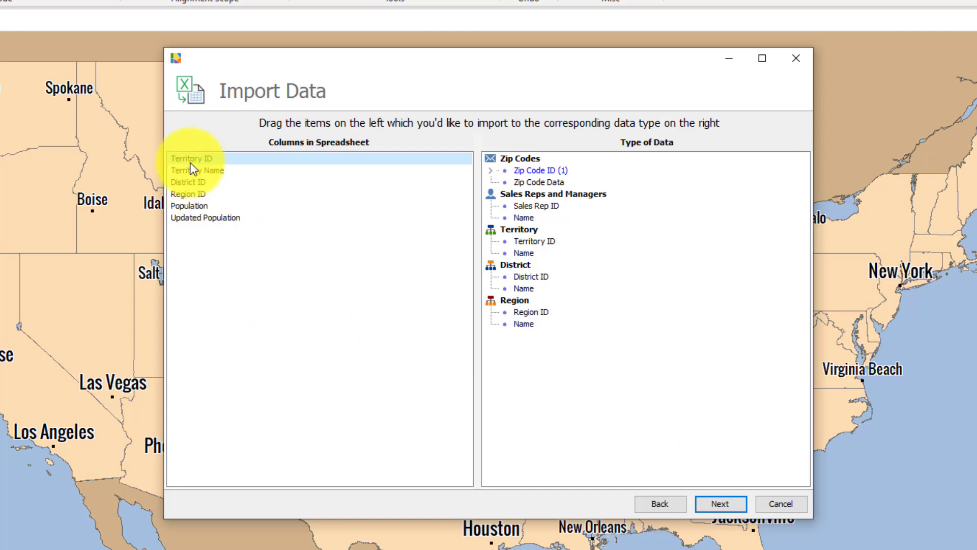
- Assign Territory ID, Territory Name, District ID, Region ID and Population to their matching data types
{"action": "left_click_drag", "start_coordinate": [190, 161], "coordinate": [546, 242]}
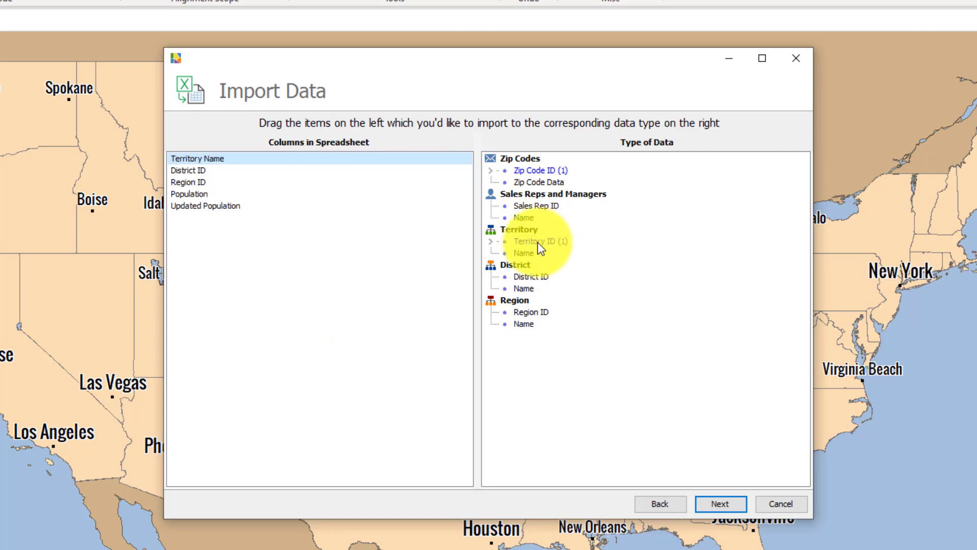
{"action": "left_click_drag", "start_coordinate": [199, 158], "coordinate": [478, 243]}
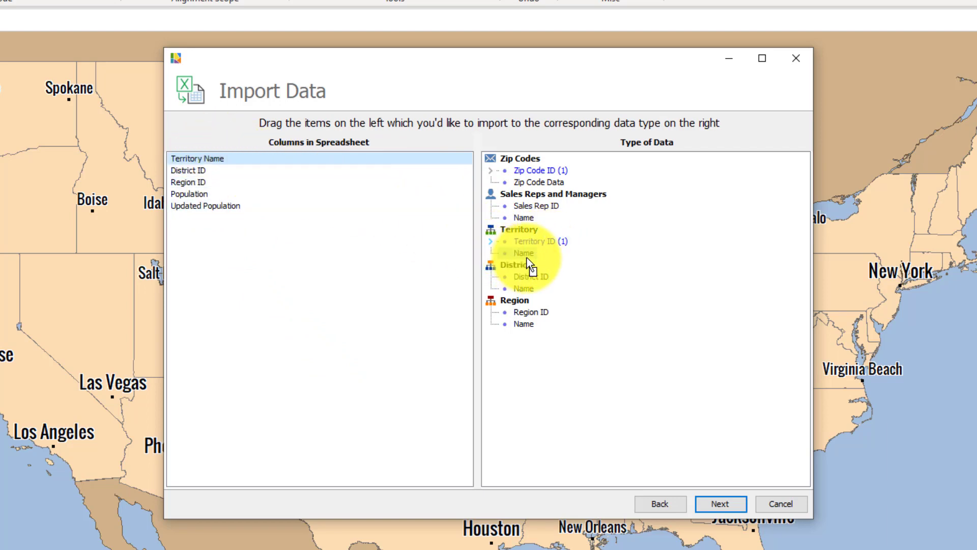
{"action": "left_click_drag", "start_coordinate": [527, 258], "coordinate": [527, 258]}
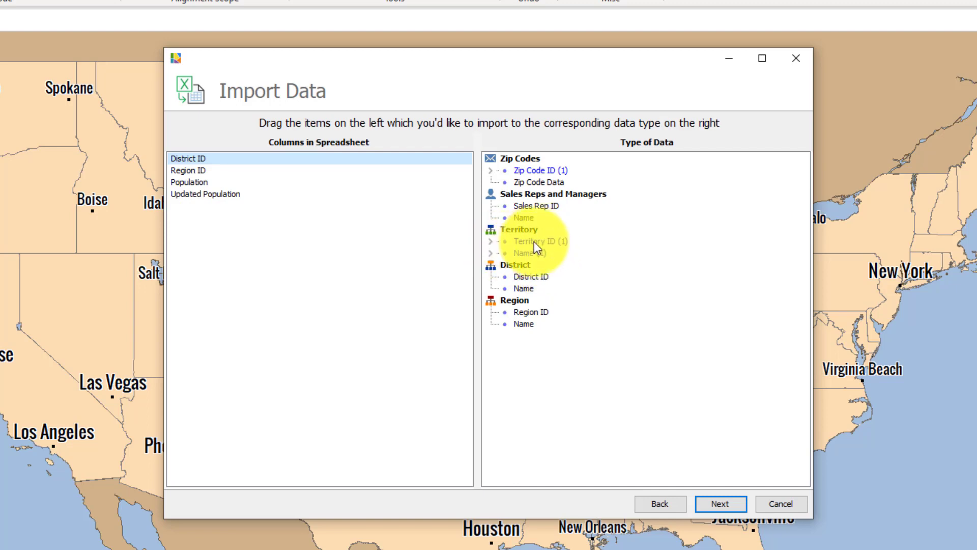
{"action": "left_click_drag", "start_coordinate": [190, 160], "coordinate": [532, 277]}
{"action": "left_click_drag", "start_coordinate": [192, 158], "coordinate": [528, 314]}
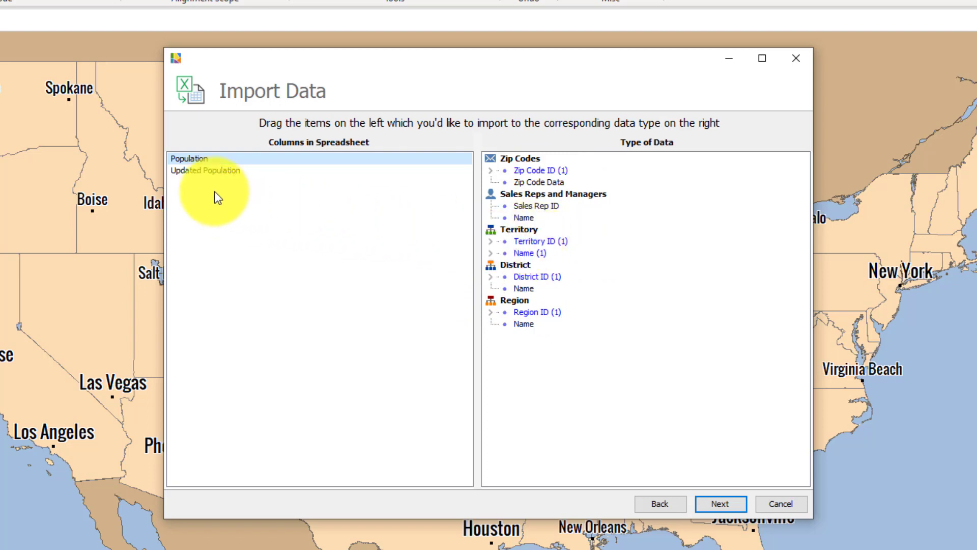
{"action": "left_click_drag", "start_coordinate": [184, 158], "coordinate": [541, 188]}
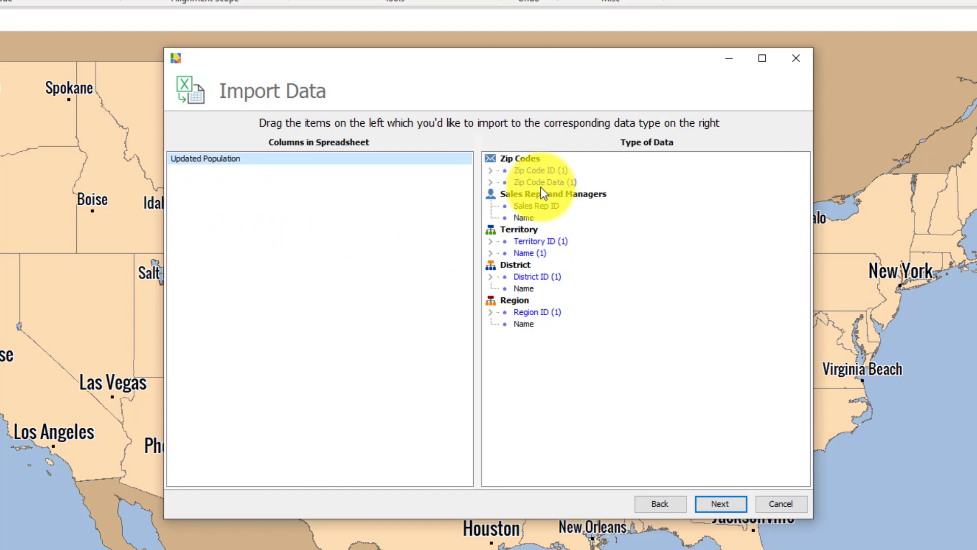
- Run the import of 41,695 zip codes into 99 territories, 10 districts and 3 regions
{"action": "left_click", "coordinate": [727, 503]}
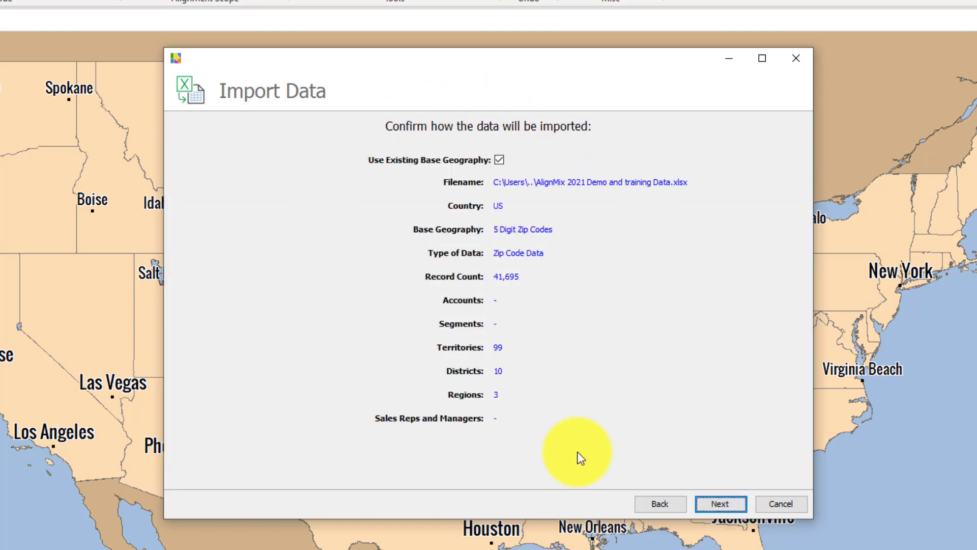
{"action": "left_click", "coordinate": [734, 504]}
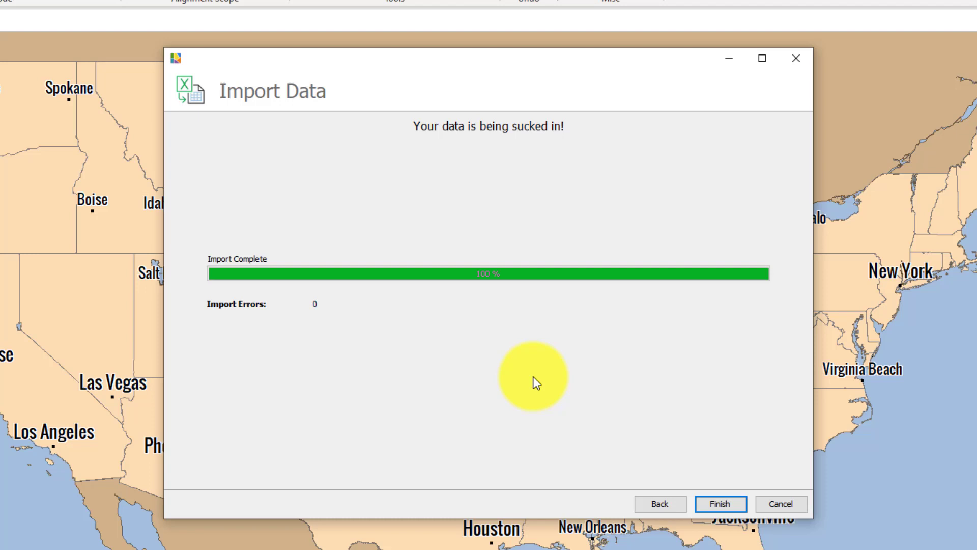
{"action": "left_click", "coordinate": [729, 504]}
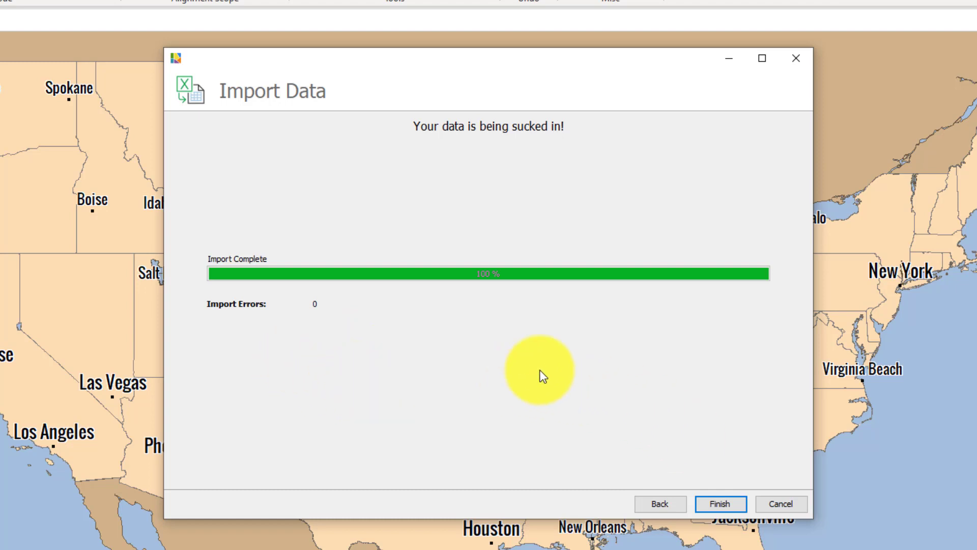
- Close the finished import and zoom the territory map over Kansas to Zoom Level 5
{"action": "left_click", "coordinate": [720, 503]}
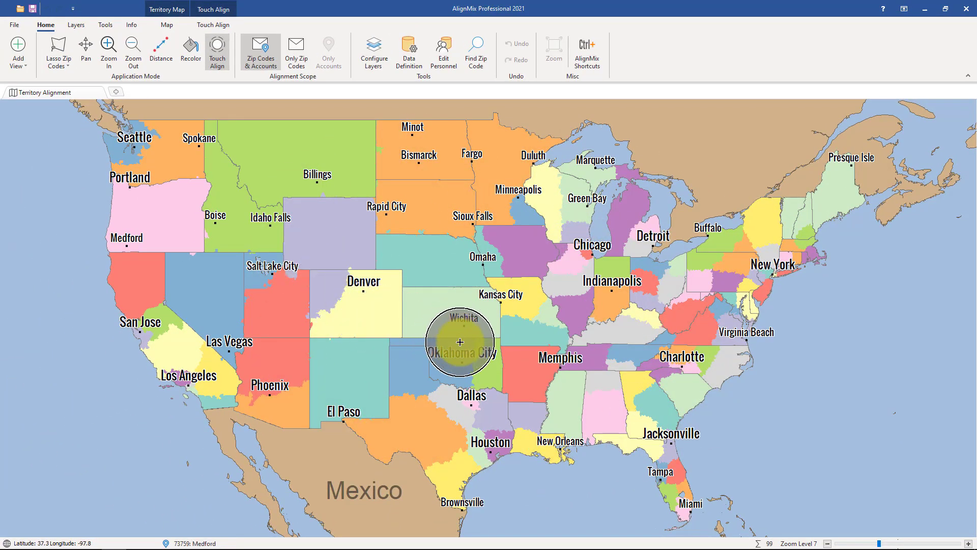
{"action": "scroll", "coordinate": [444, 316], "scroll_direction": "up", "scroll_amount": 2}
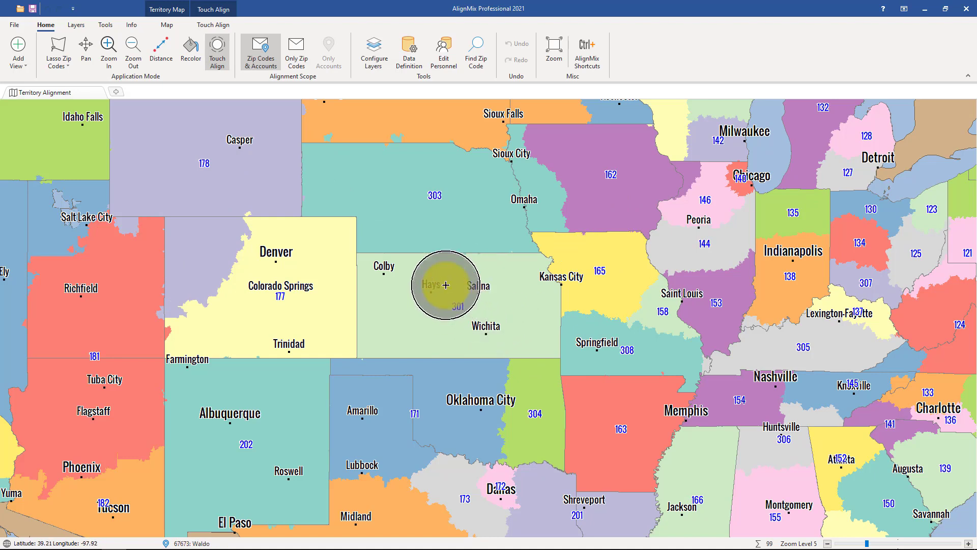
- Add a Districts map in a new view and zoom out to see all 10 districts
{"action": "left_click", "coordinate": [118, 94]}
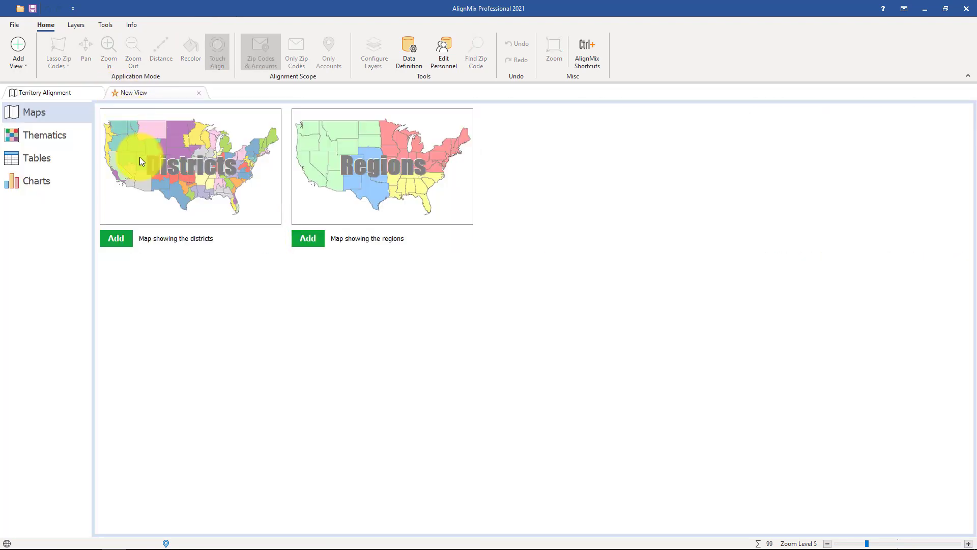
{"action": "left_click", "coordinate": [141, 163]}
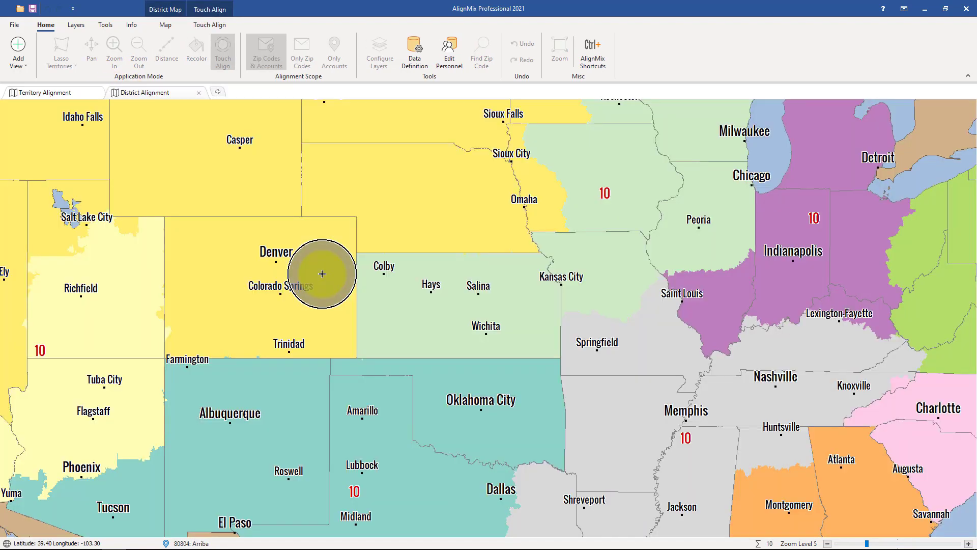
{"action": "scroll", "coordinate": [322, 274], "scroll_direction": "down", "scroll_amount": 2}
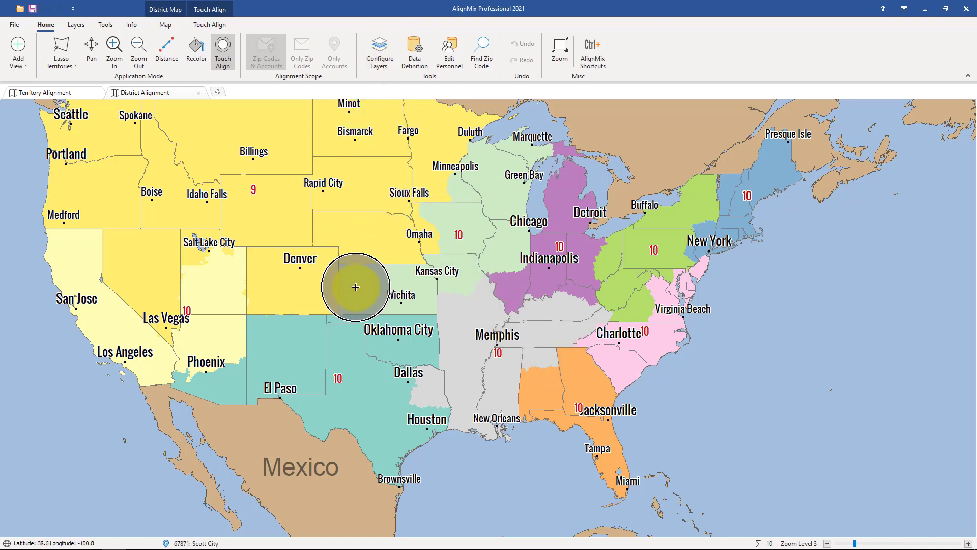
- Add the Regions map in another new view, showing the three regions
{"action": "left_click", "coordinate": [221, 92]}
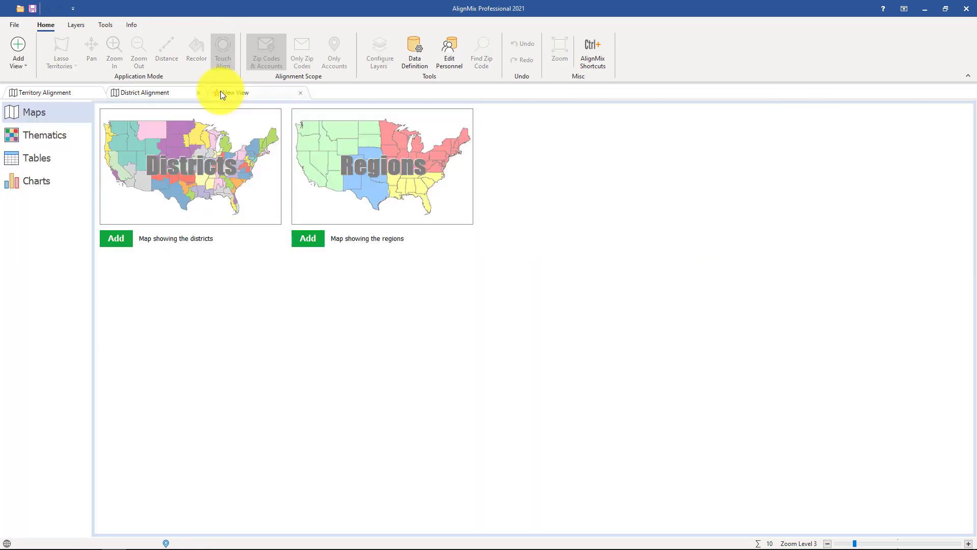
{"action": "left_click", "coordinate": [356, 166]}
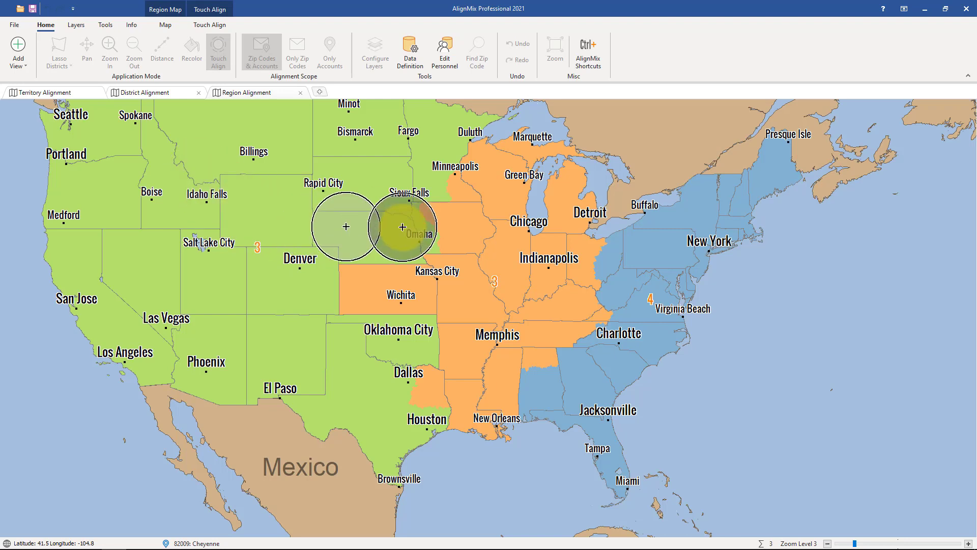